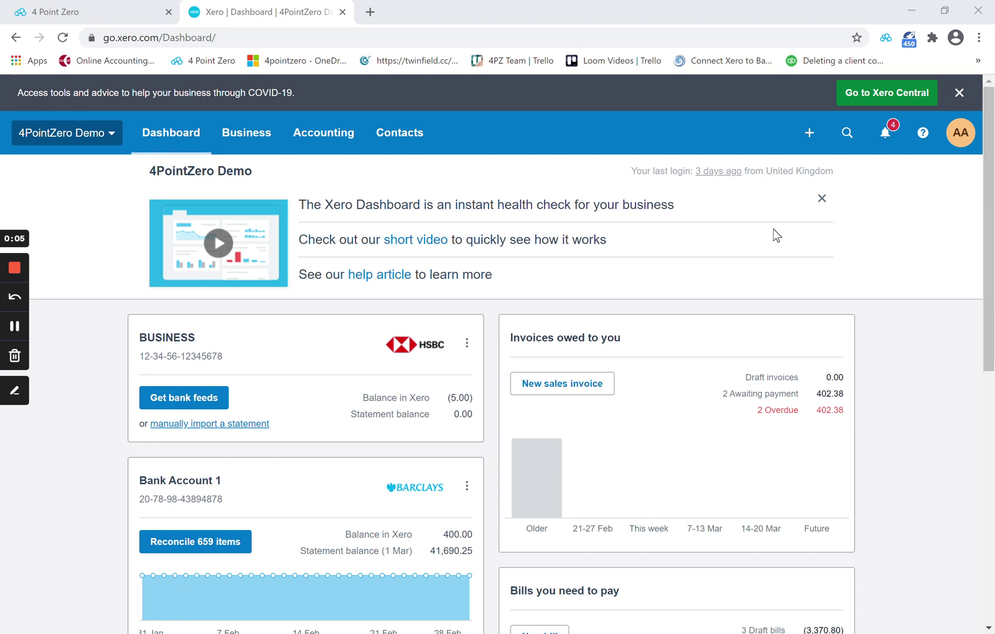
# Step: Go from the Dashboard to Purchase overview via the Business menu
pyautogui.click(254, 140)
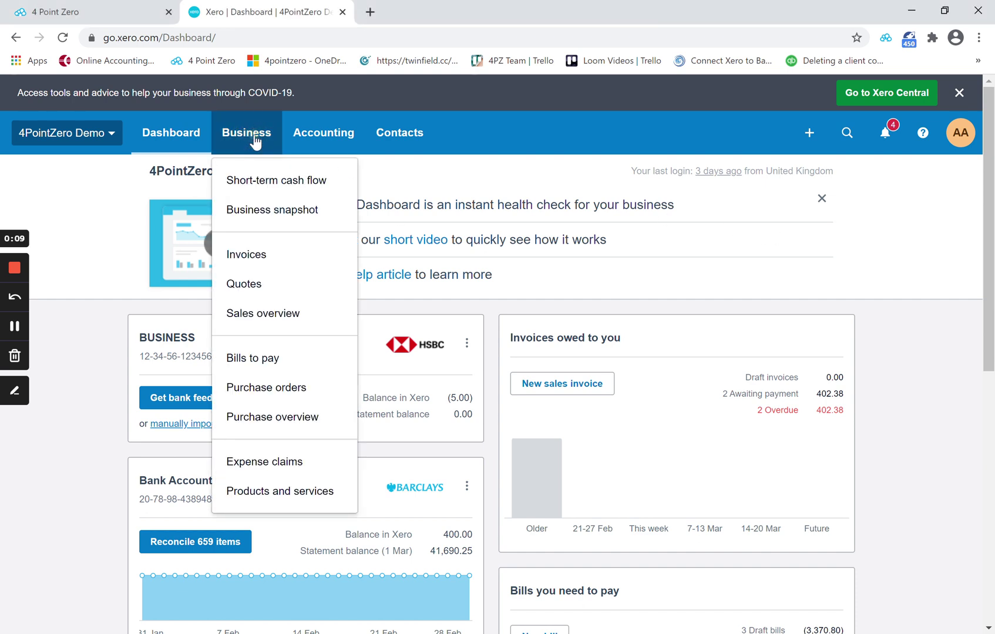
pyautogui.click(320, 419)
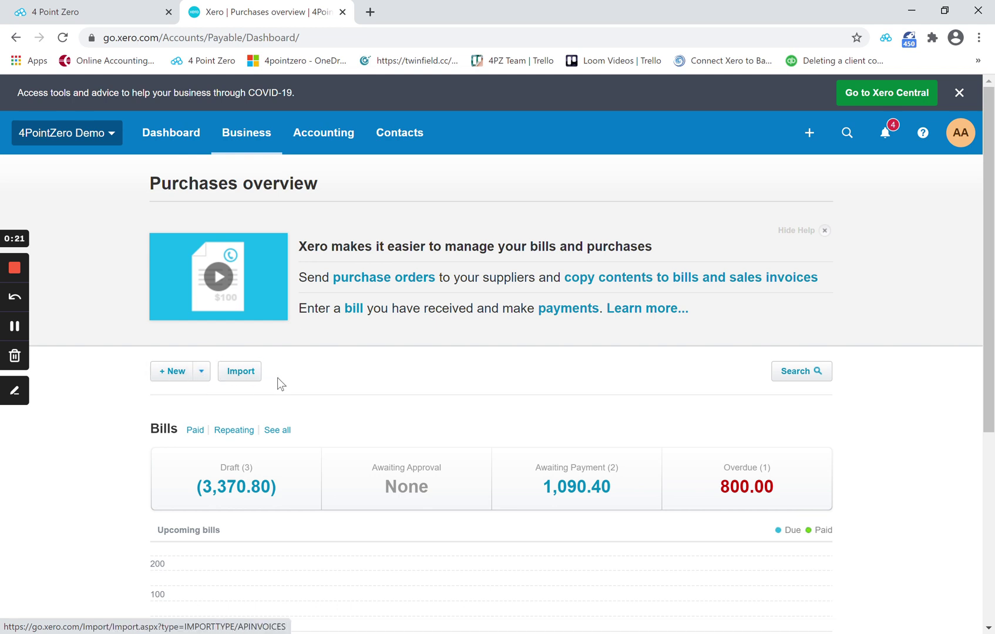
# Step: Start a new supplier credit note from the New button's dropdown
pyautogui.click(202, 374)
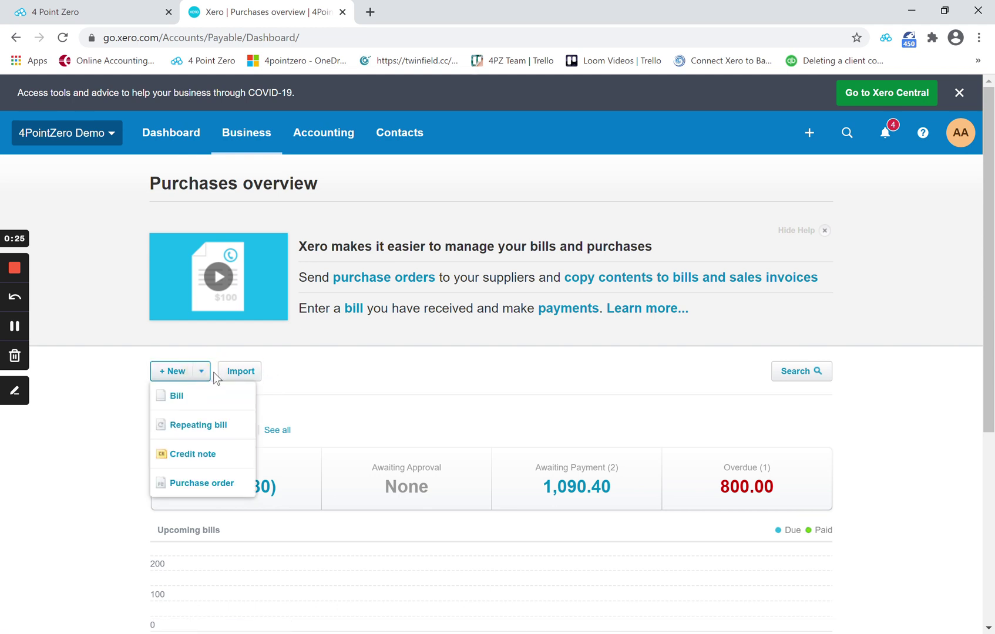
pyautogui.click(212, 462)
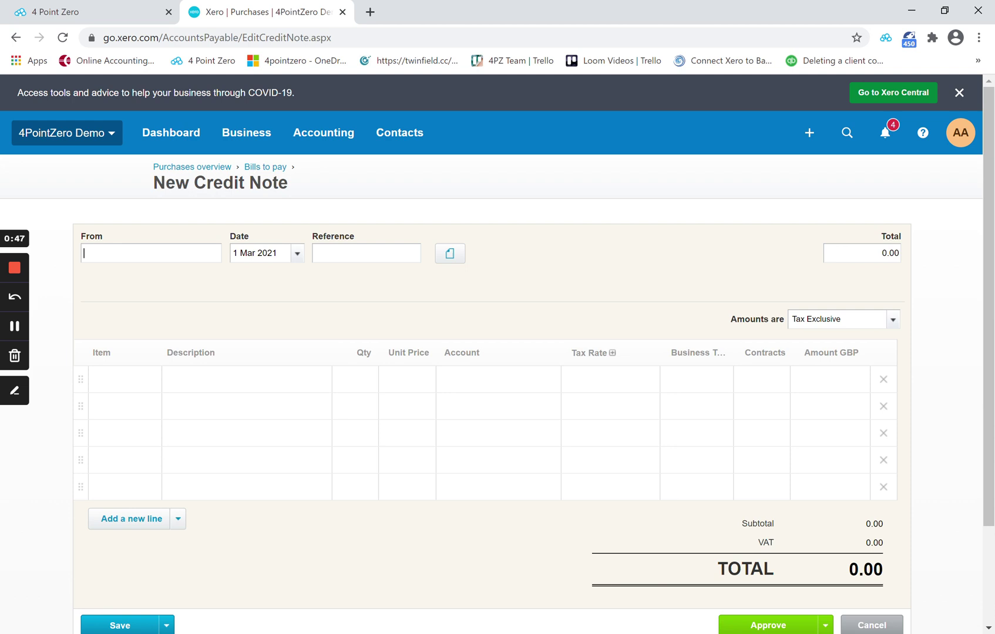
# Step: Fill the credit note header: Supplier 1, reference 123456, total 142
pyautogui.click(154, 255)
pyautogui.write('sup')
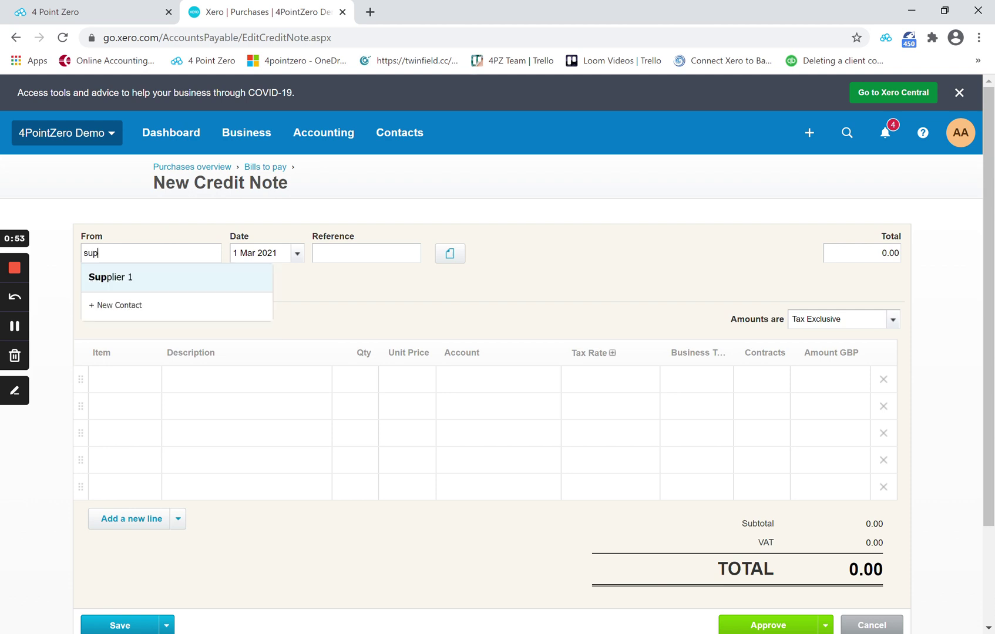
pyautogui.write('plier')
pyautogui.click(148, 280)
pyautogui.click(342, 255)
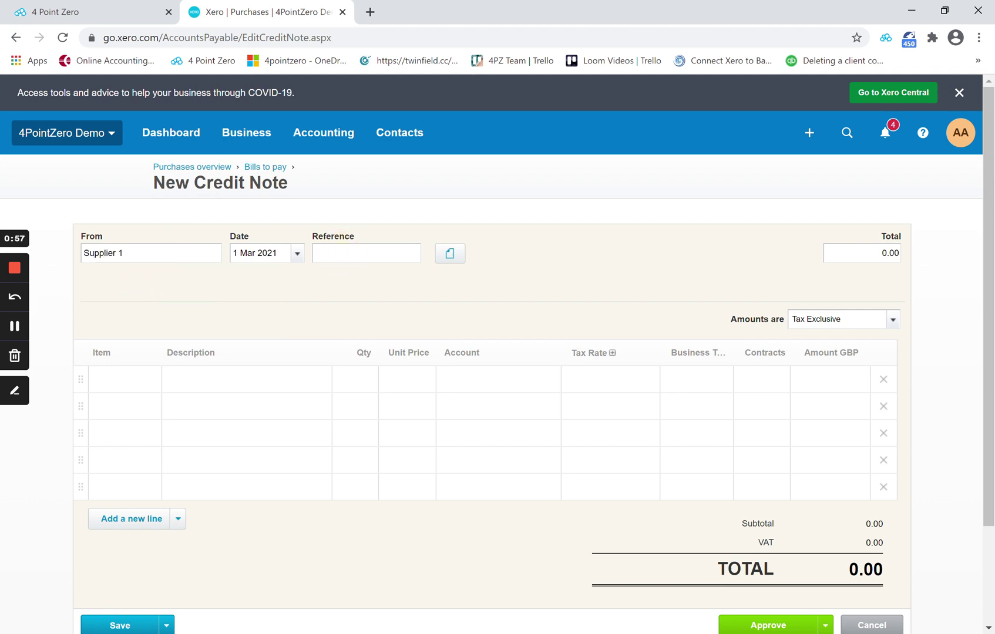
pyautogui.write('1234')
pyautogui.write('56')
pyautogui.click(889, 252)
pyautogui.write('142')
pyautogui.click(63, 304)
# Step: Fill the first line: 'credit note for 3 users', quantity 1, unit price 142.00
pyautogui.click(116, 378)
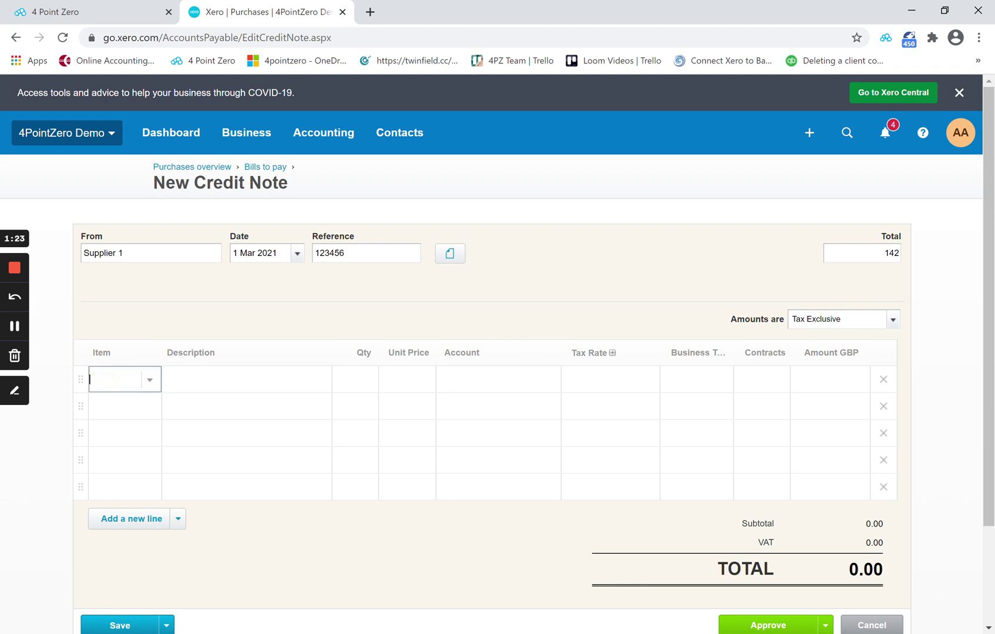
pyautogui.click(201, 383)
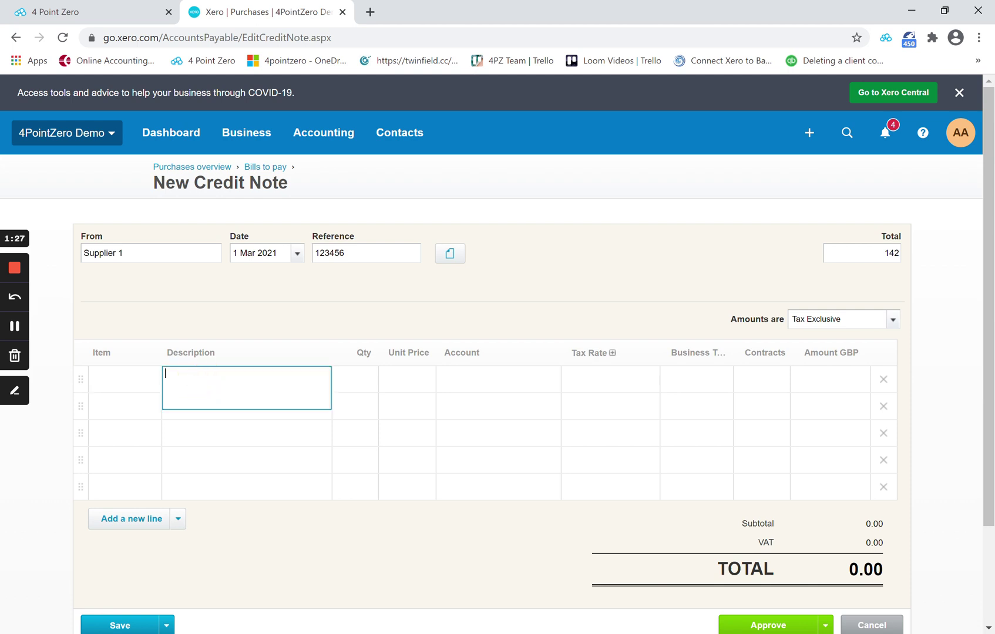
pyautogui.write('credit ')
pyautogui.write('note for 3')
pyautogui.write(' users')
pyautogui.click(363, 380)
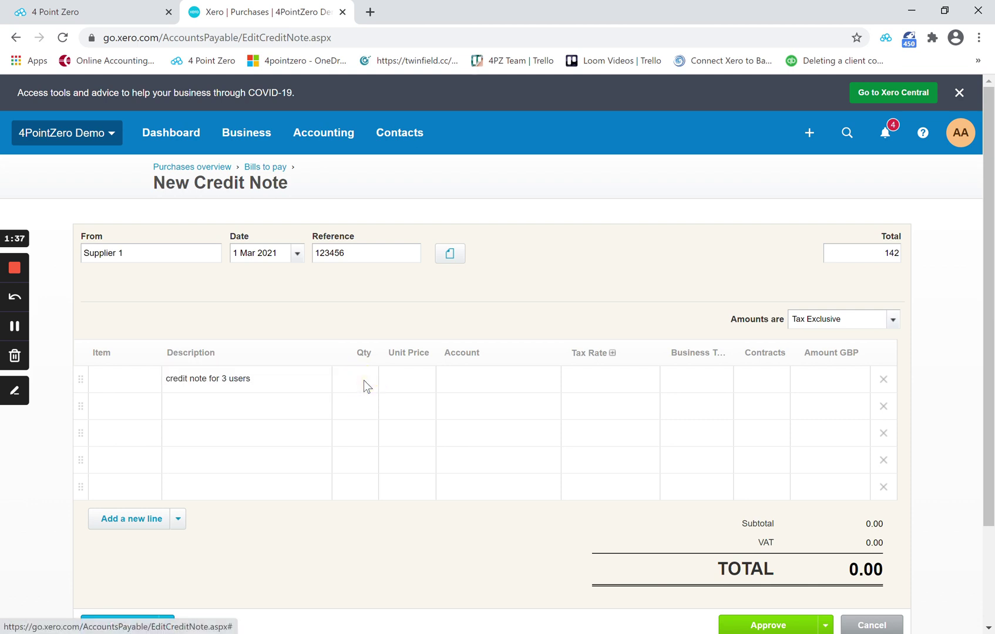
pyautogui.click(373, 379)
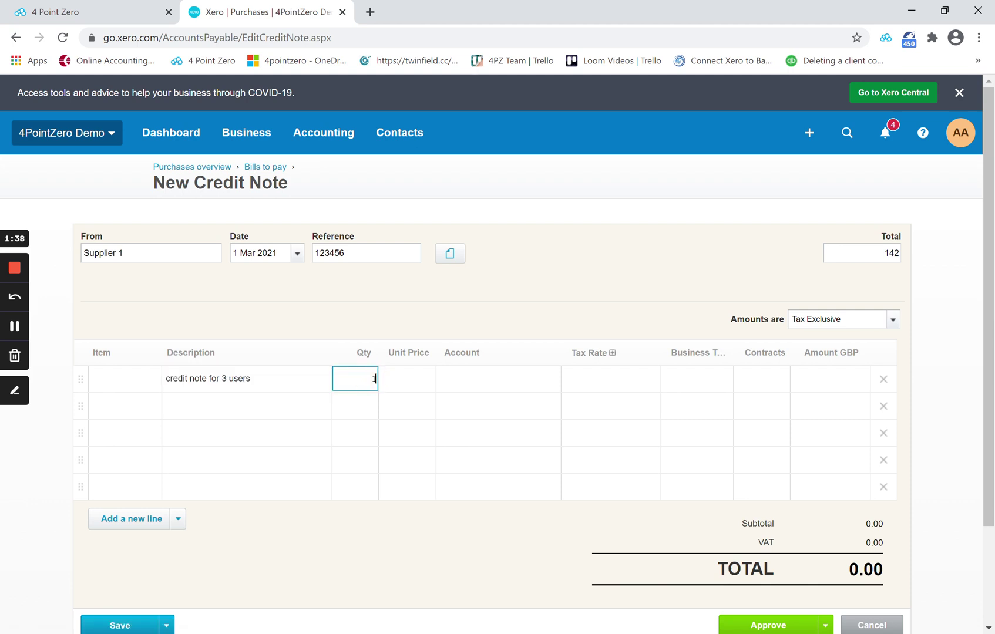
pyautogui.write('1')
pyautogui.click(413, 379)
pyautogui.write('14')
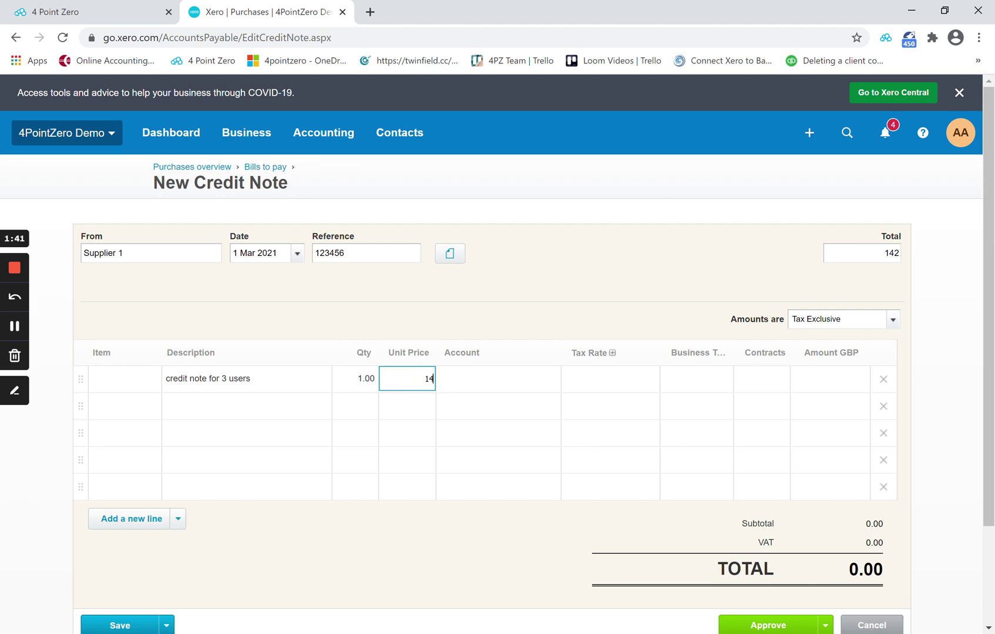
pyautogui.write('2')
pyautogui.click(479, 381)
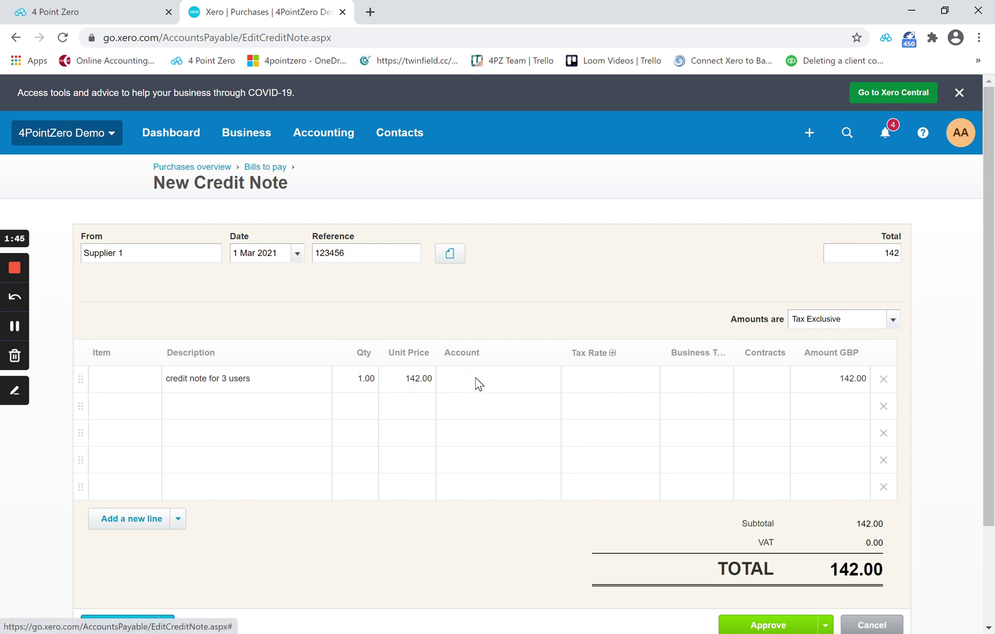
# Step: Code the line to account 463 - IT Software and Consumables
pyautogui.click(475, 378)
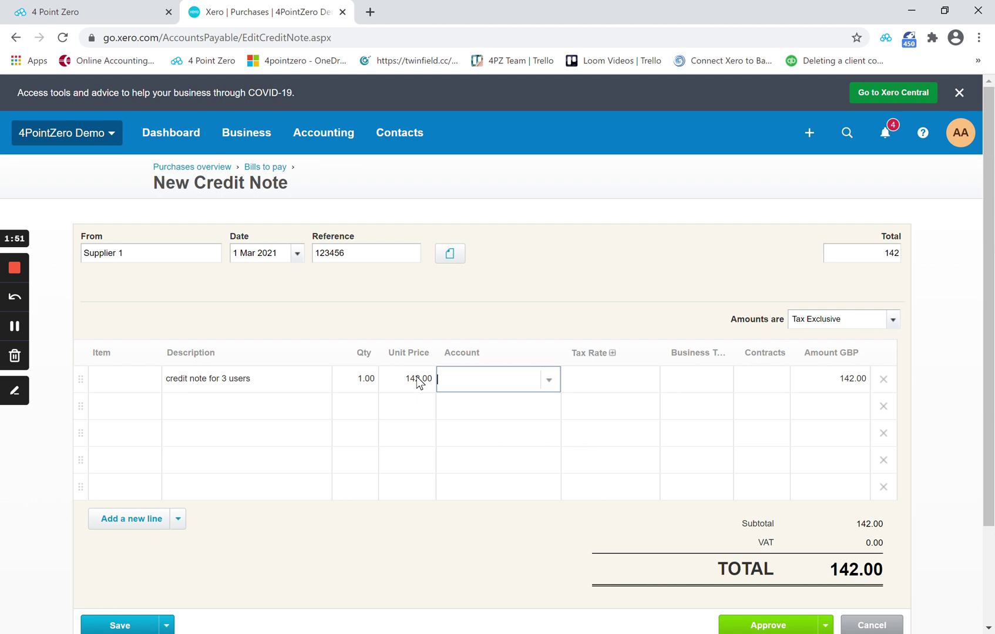
pyautogui.write('it')
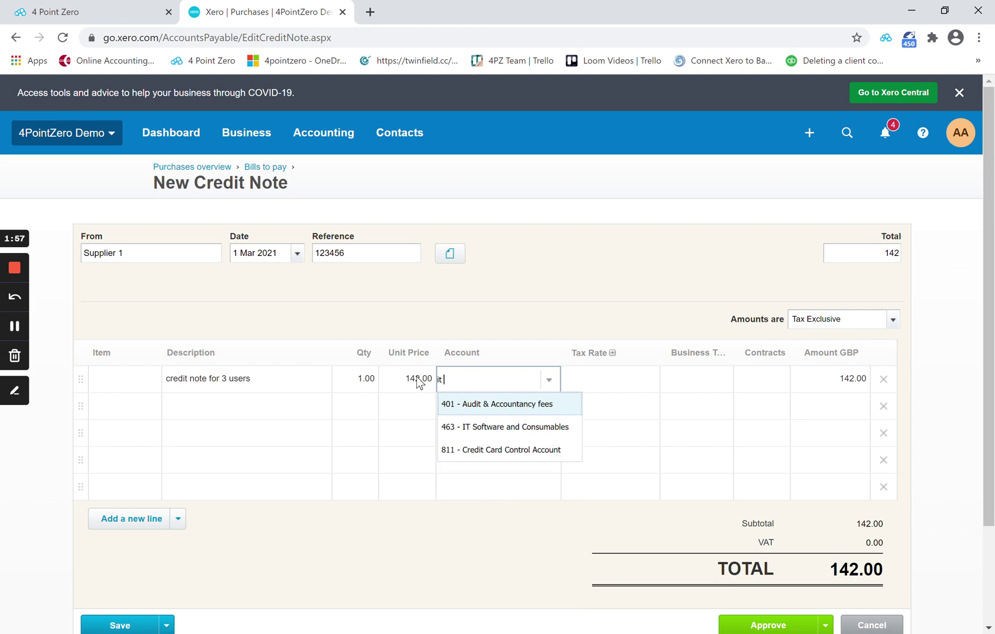
pyautogui.click(520, 426)
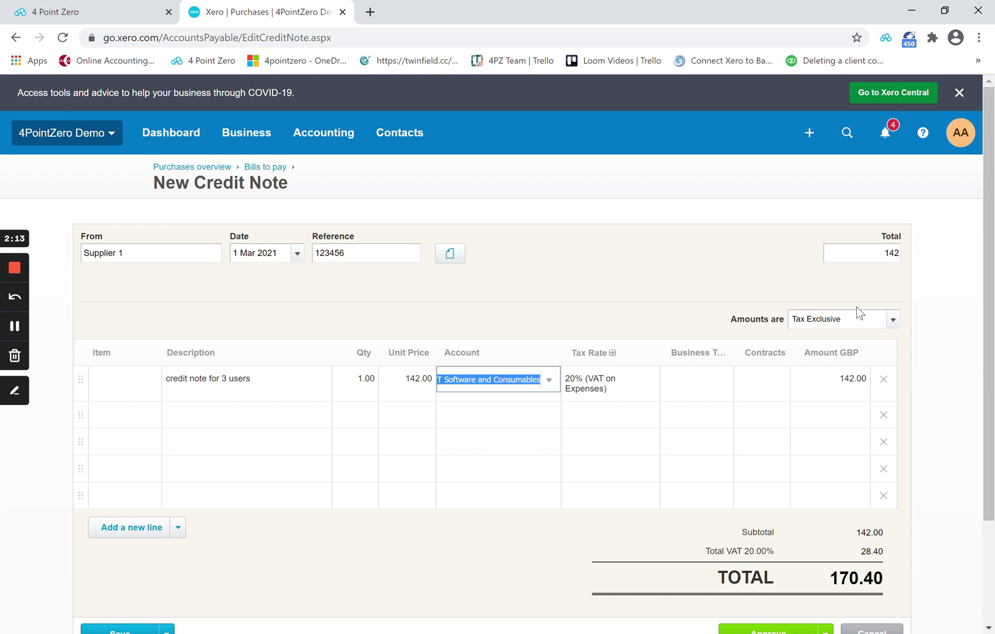
# Step: Commit the 463 account coding, leaving the credit note totalling 170.40
pyautogui.click(965, 360)
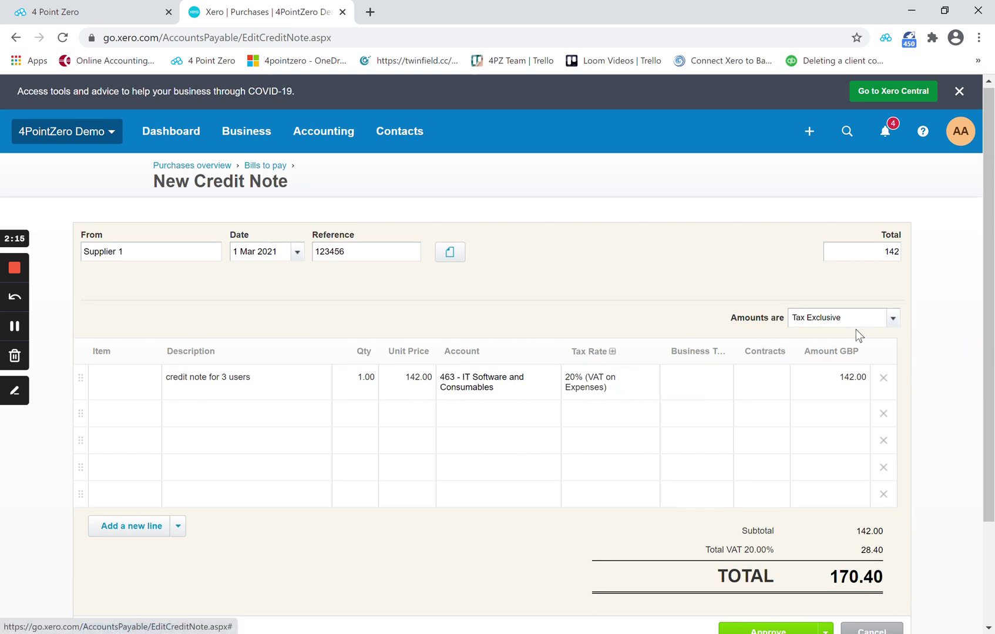
pyautogui.scroll(-2, 856, 331)
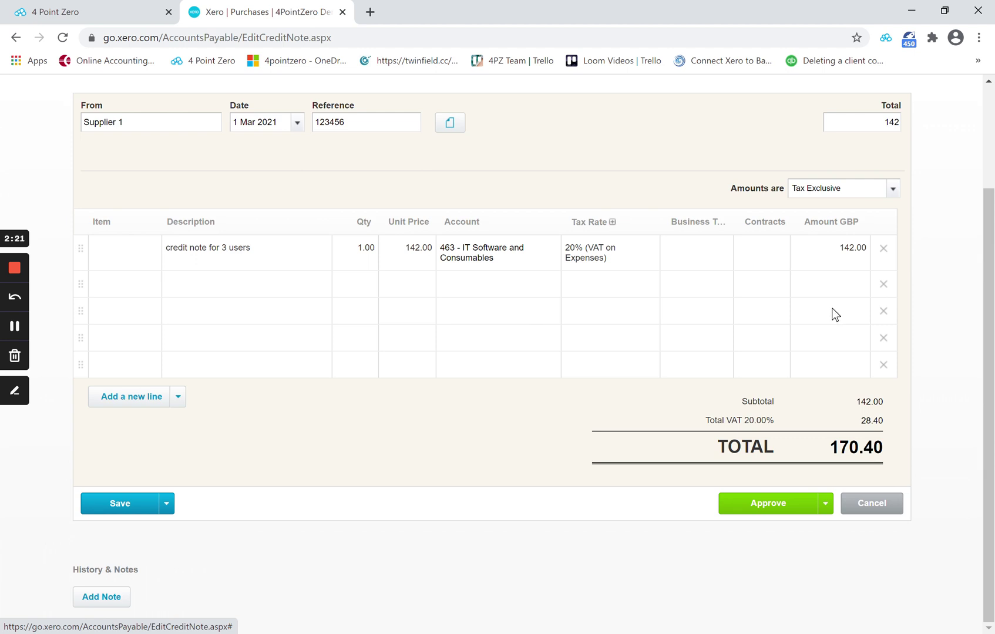
# Step: Try approving, then fix the mismatched header total from 142 to 170.40
pyautogui.click(779, 508)
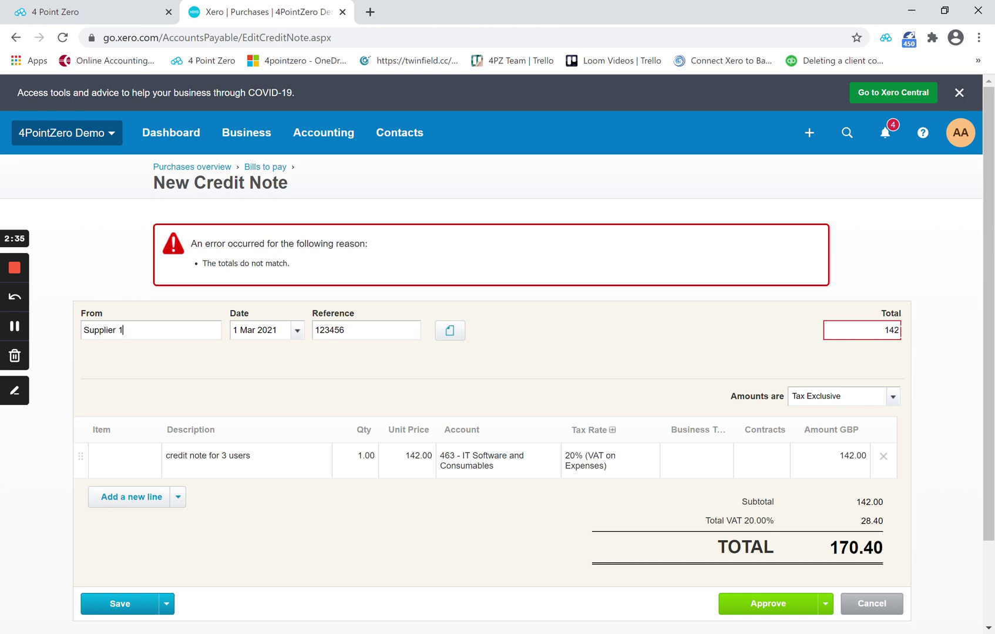
pyautogui.moveTo(883, 330); pyautogui.dragTo(943, 333)
pyautogui.write('1')
pyautogui.write('70.40')
pyautogui.click(740, 332)
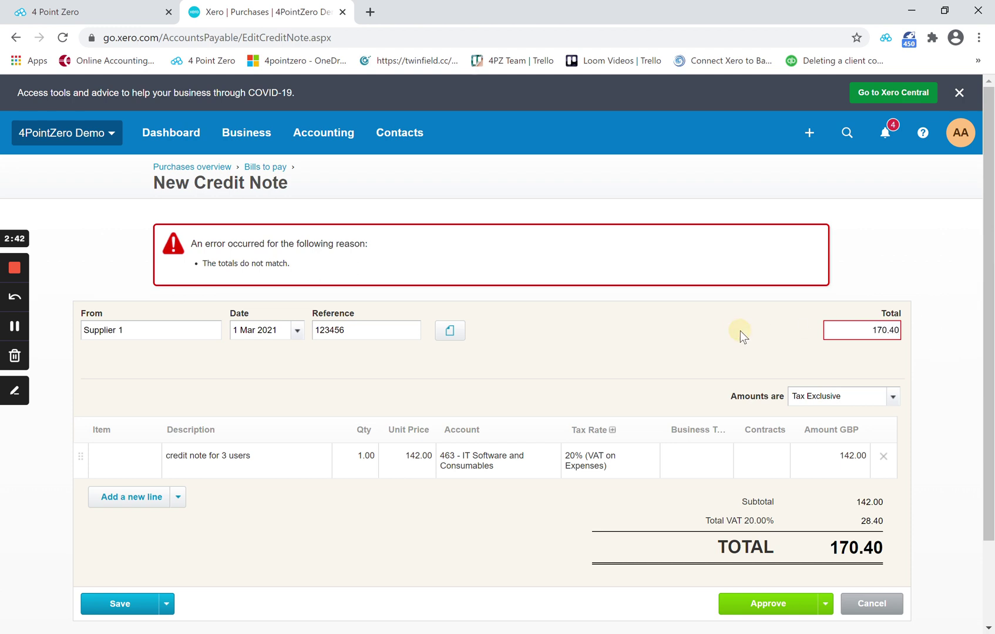
# Step: Approve credit note 123456 now that both totals read 170.40
pyautogui.click(764, 606)
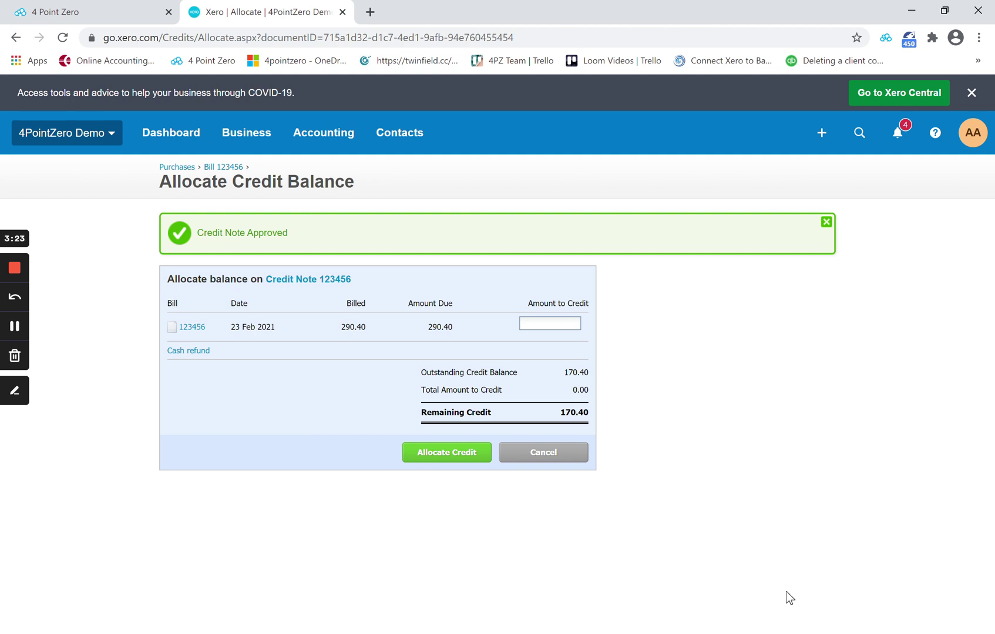
# Step: Open the Awaiting Payment bills list via Business > Purchase overview
pyautogui.click(250, 140)
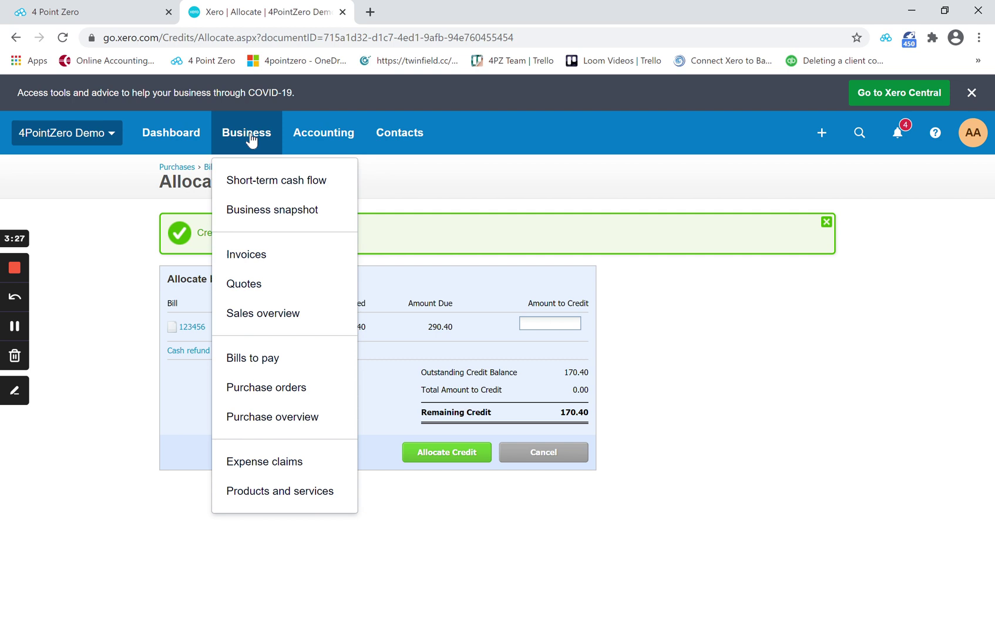
pyautogui.click(284, 420)
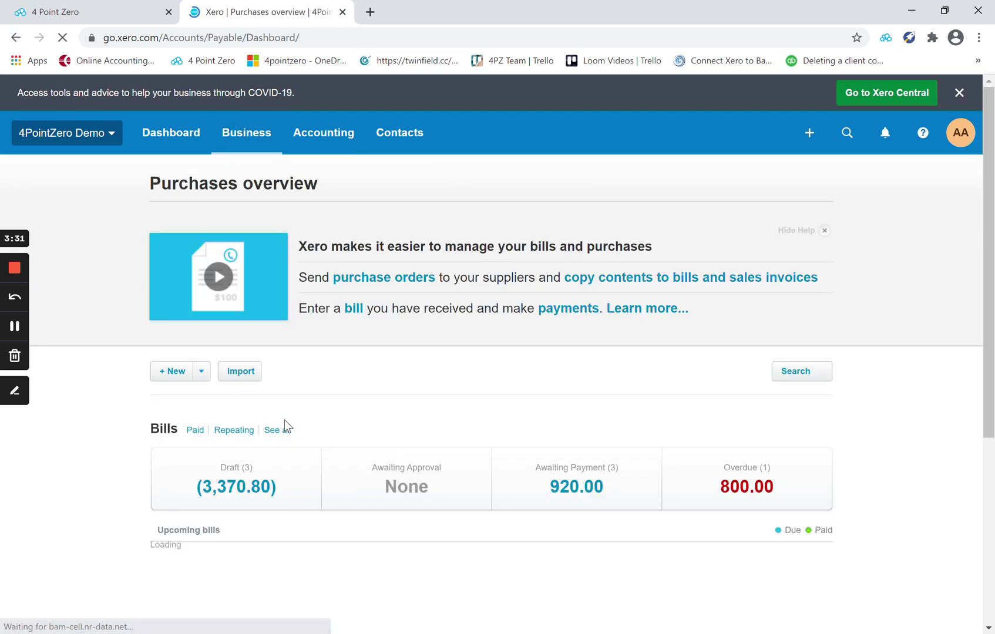
pyautogui.click(578, 485)
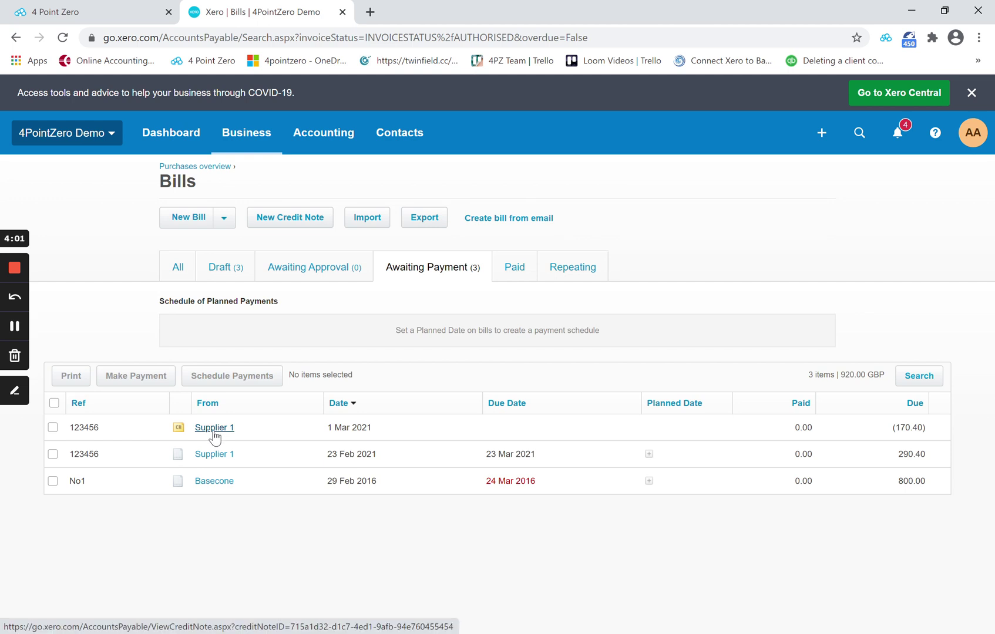
# Step: Open Supplier 1's credit note 123456 and choose Allocate Credit from its options
pyautogui.click(214, 433)
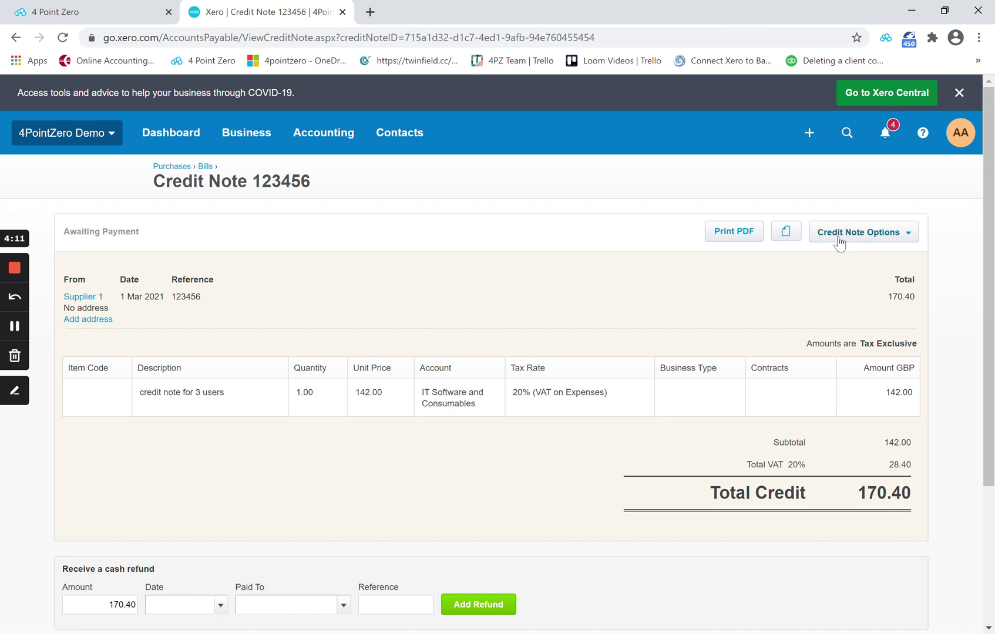
pyautogui.click(897, 243)
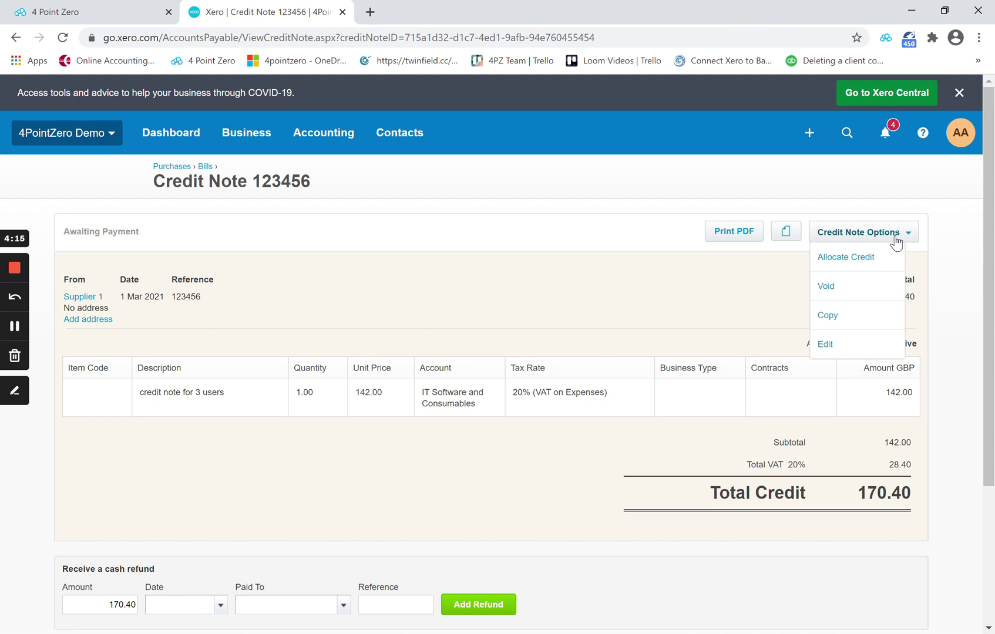
pyautogui.click(869, 264)
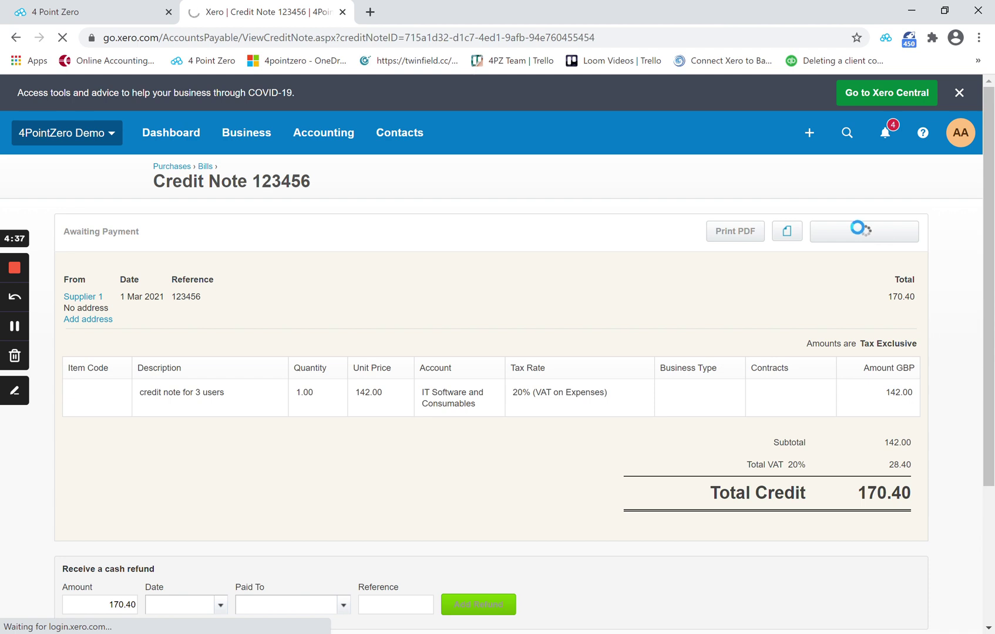
pyautogui.scroll(-1, 611, 278)
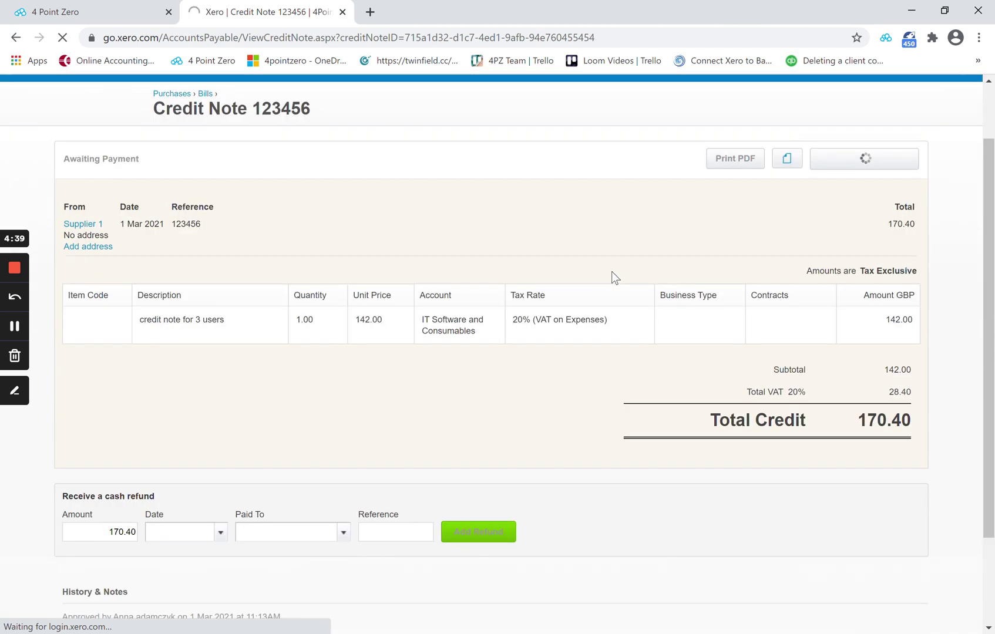
pyautogui.scroll(1, 611, 278)
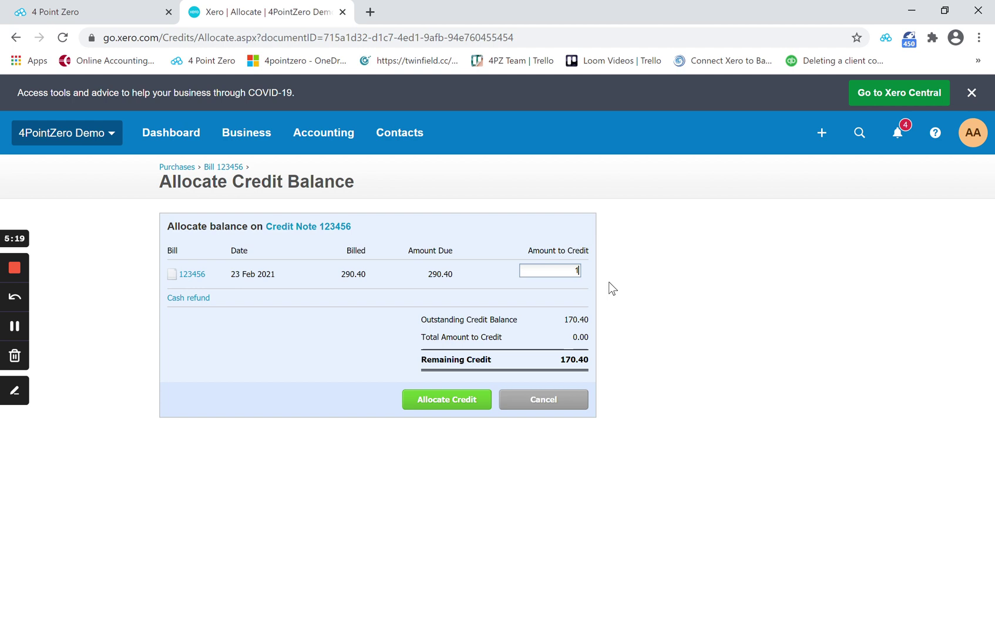
pyautogui.write('170.4')
# Step: Allocate the credit note's 170.40 to bill 123456, leaving 0.00 remaining credit
pyautogui.click(622, 301)
pyautogui.click(437, 403)
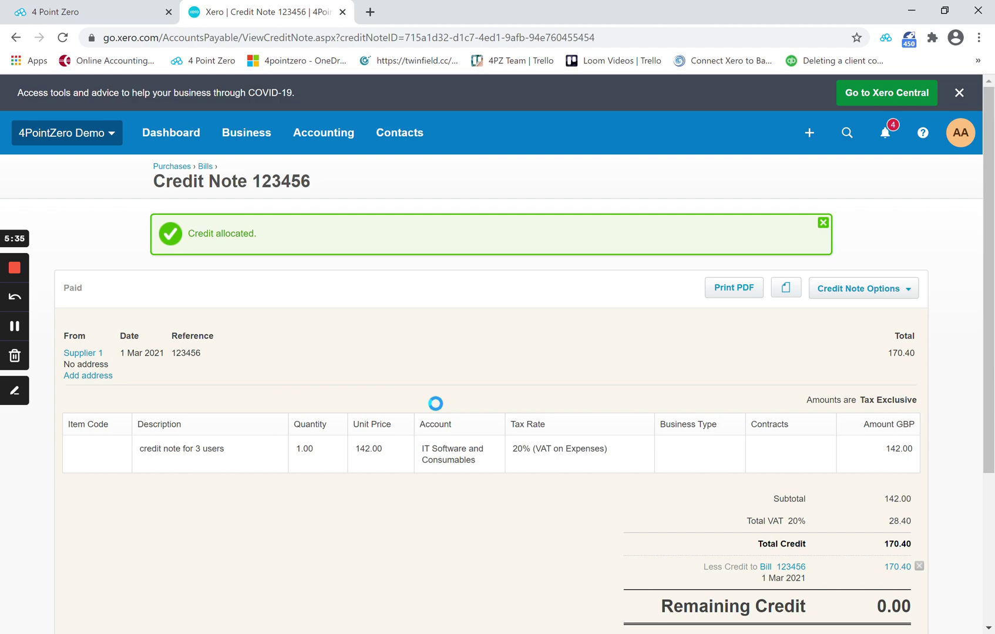
pyautogui.scroll(-2, 322, 369)
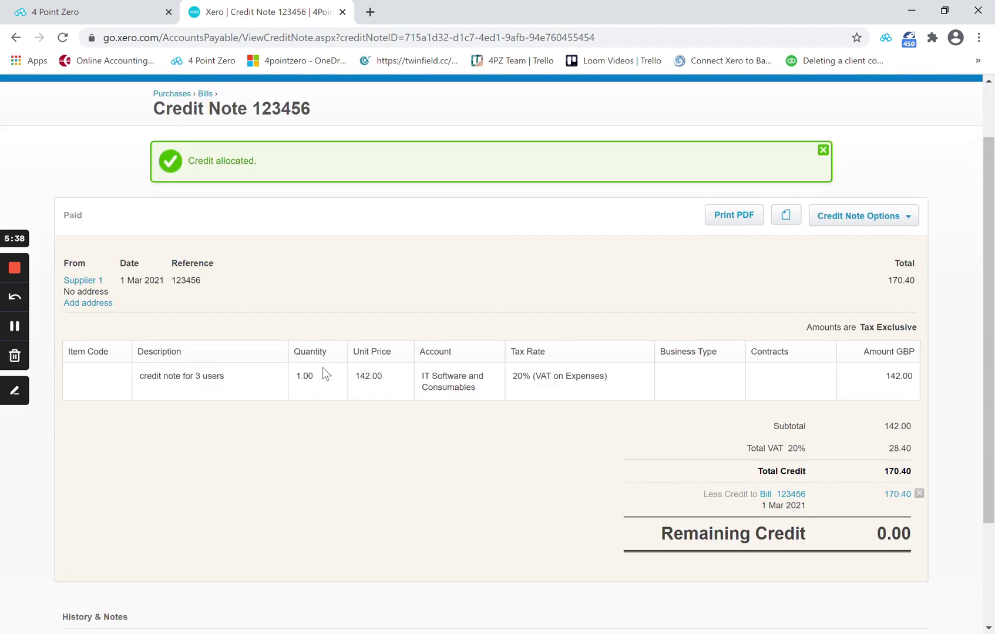
pyautogui.scroll(-2, 322, 368)
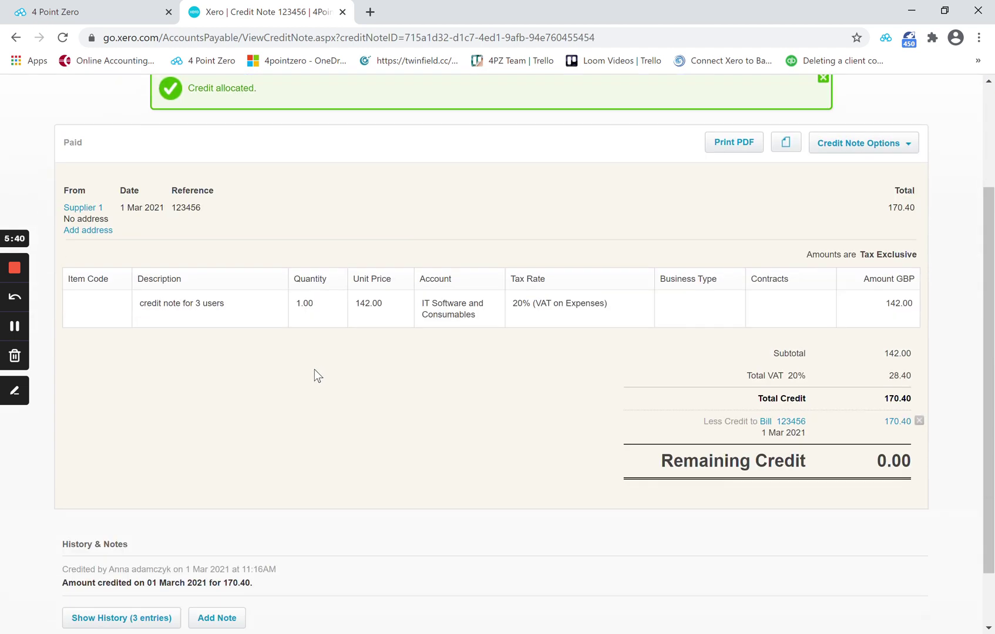
pyautogui.scroll(-1, 314, 369)
pyautogui.scroll(1, 313, 369)
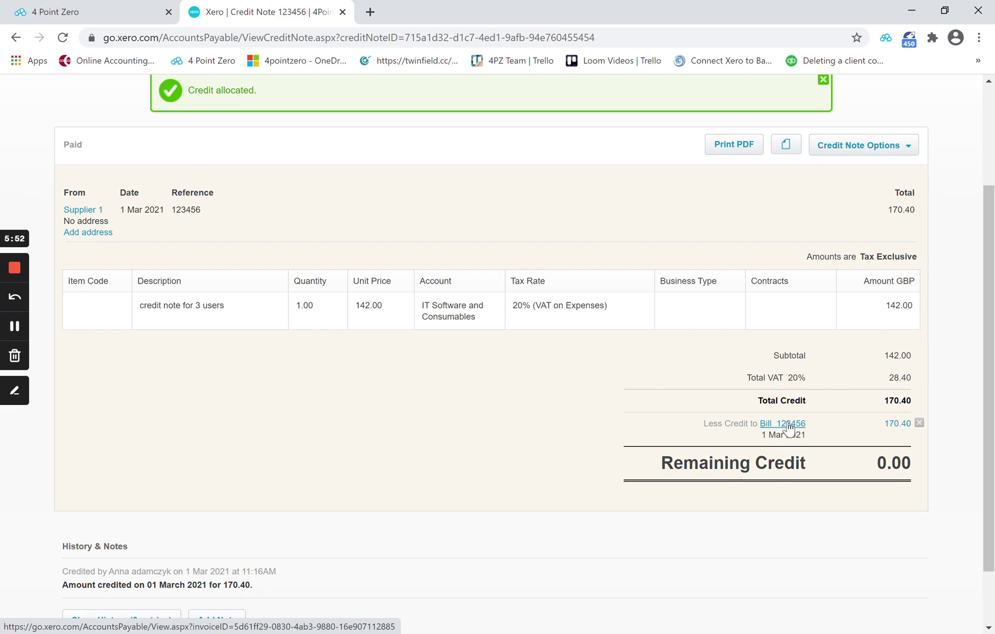
# Step: Open bill 123456 to confirm 290.40 less the 170.40 credit leaves 120.00 due
pyautogui.click(787, 425)
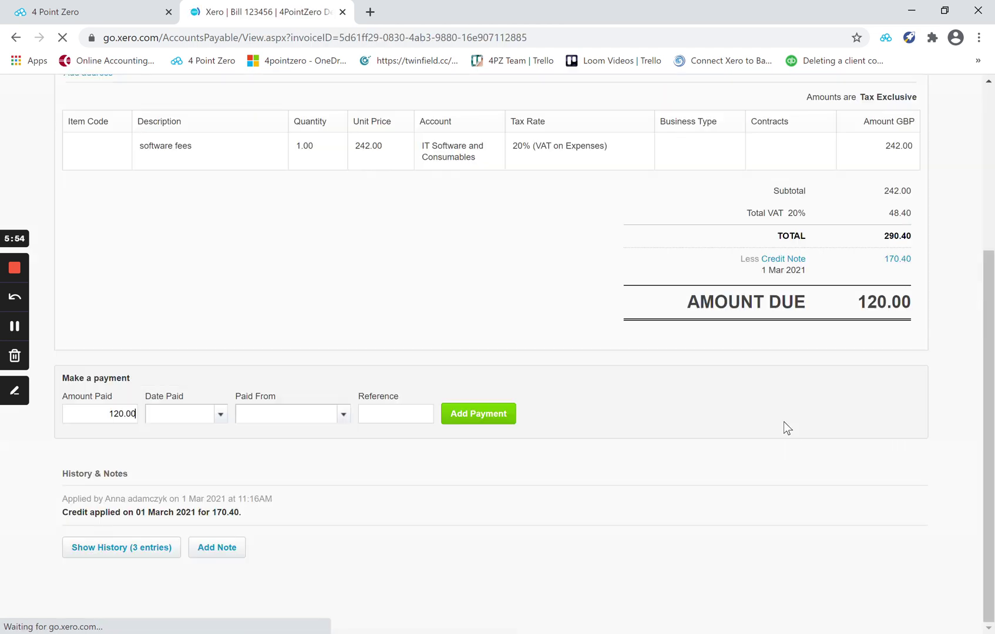
pyautogui.scroll(2, 760, 308)
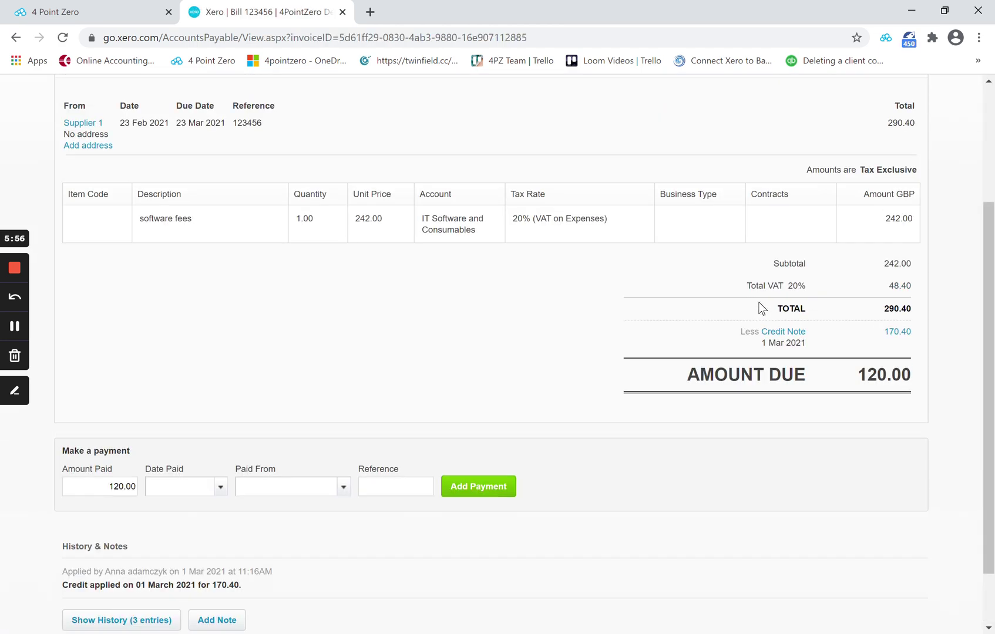
pyautogui.scroll(1, 760, 307)
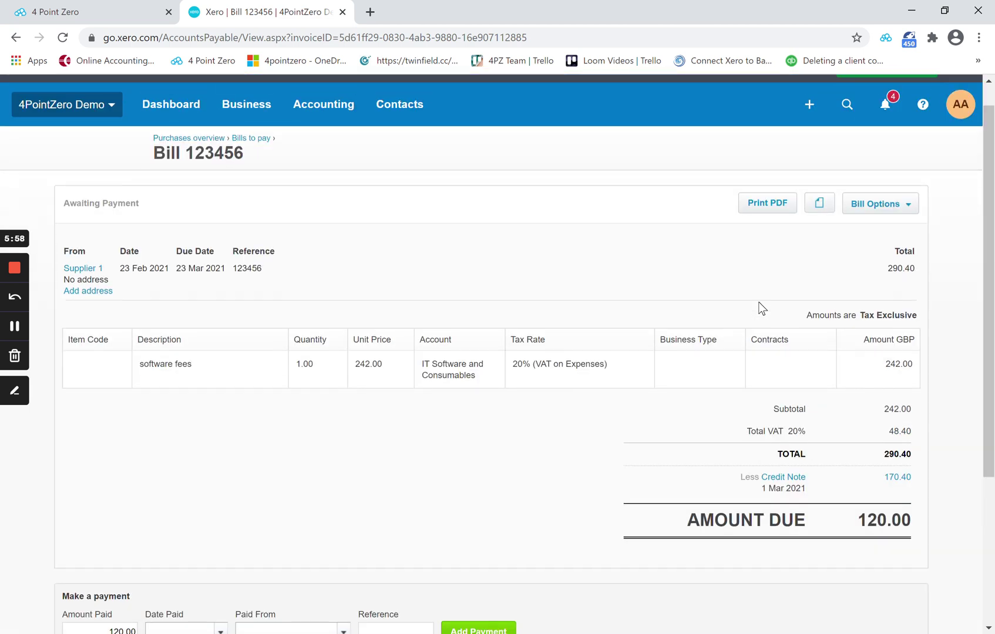